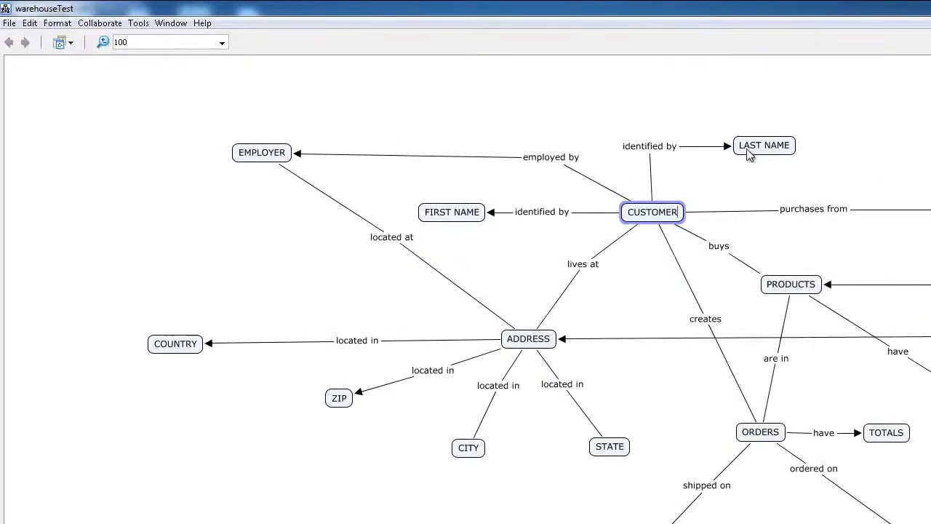
Add a MIDDLE INITIAL concept above CUSTOMER, linked by the phrase 'identified by'
{"action": "left_click", "coordinate": [749, 146]}
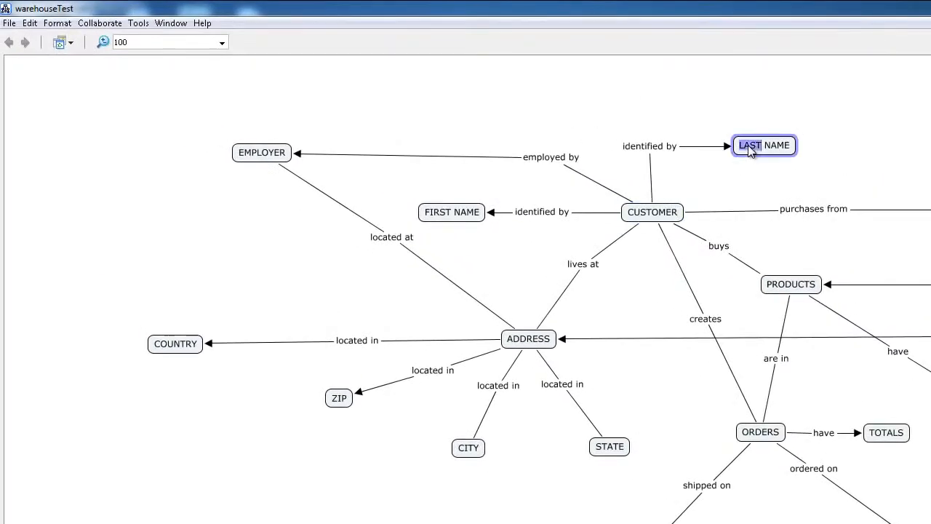
{"action": "left_click", "coordinate": [452, 222]}
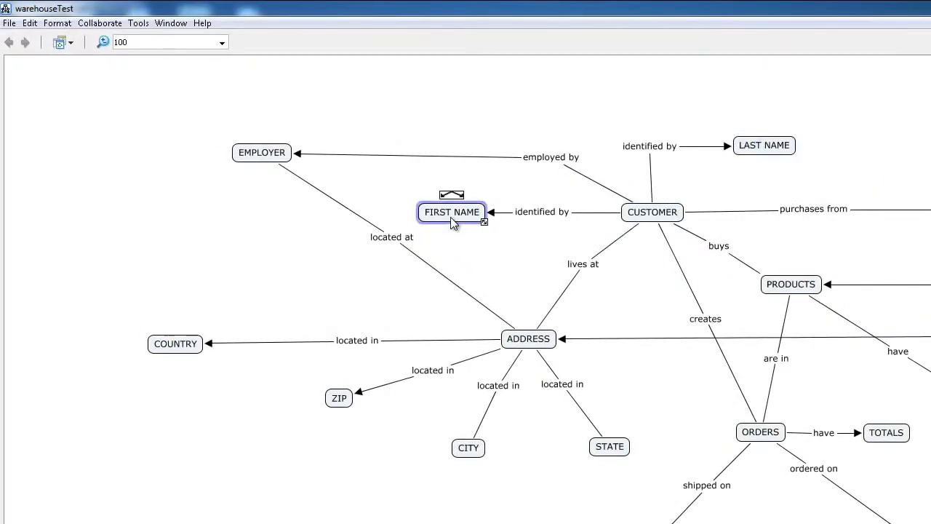
{"action": "left_click", "coordinate": [642, 208]}
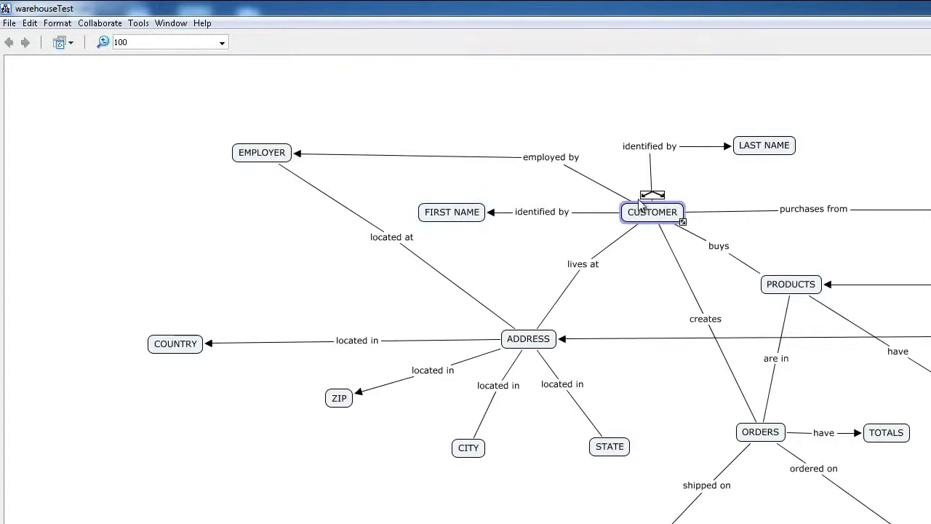
{"action": "left_click_drag", "start_coordinate": [648, 195], "coordinate": [575, 94]}
{"action": "type", "text": "iden"}
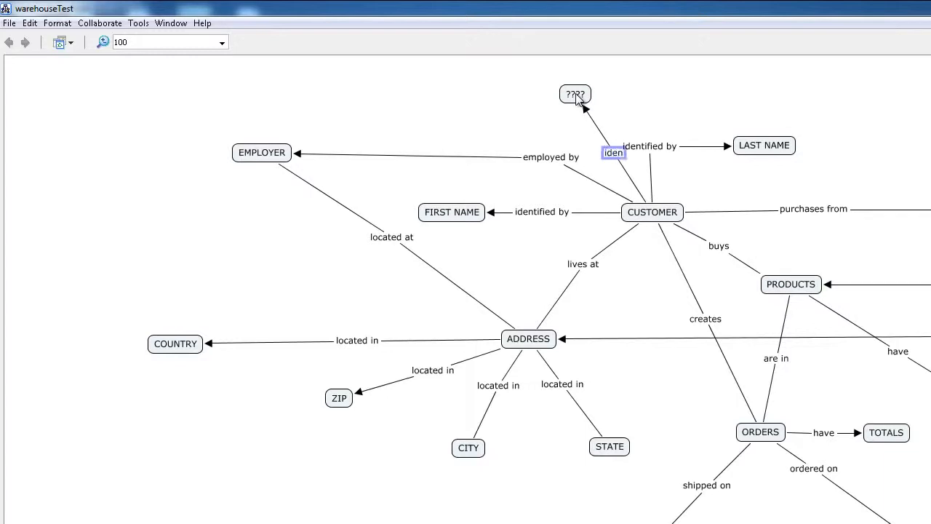
{"action": "type", "text": "tified by"}
{"action": "left_click", "coordinate": [571, 92]}
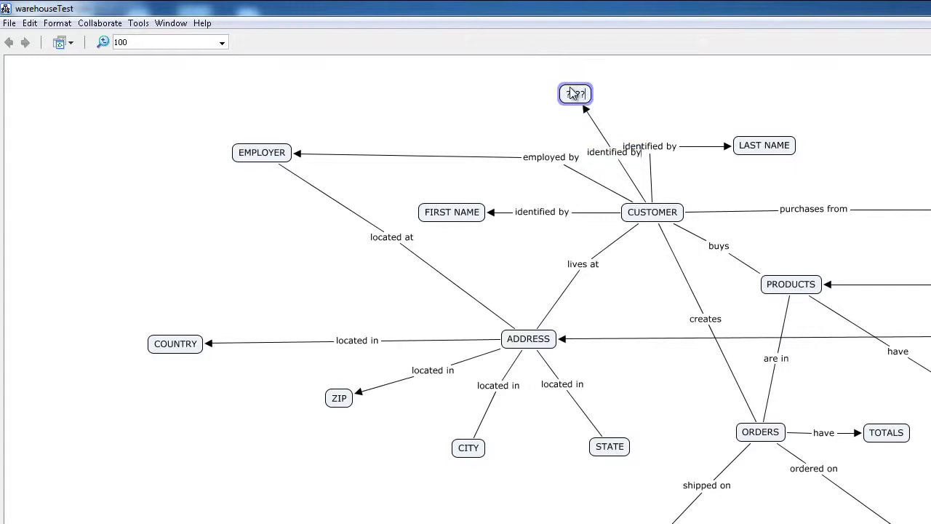
{"action": "key", "text": "BackSpace"}
{"action": "type", "text": "MIDDLE INITIAL"}
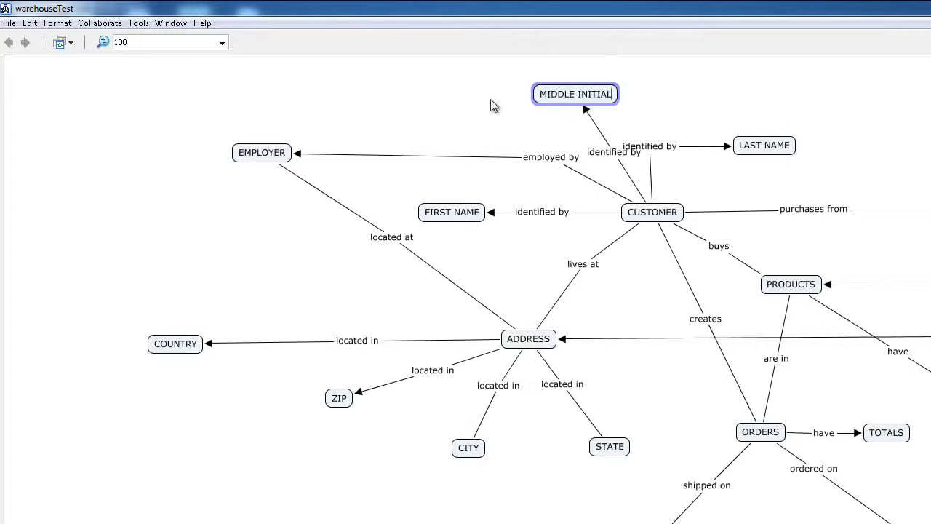
{"action": "left_click", "coordinate": [485, 104]}
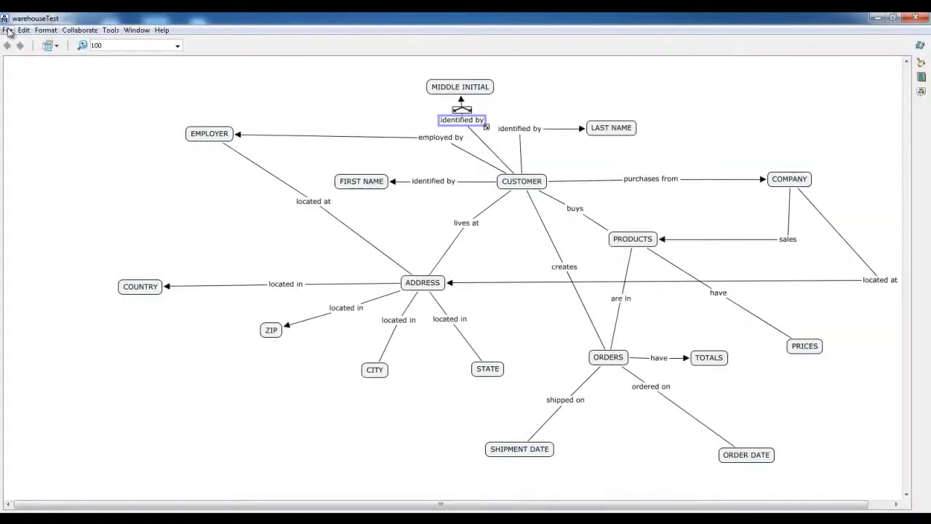
Choose File > Export Cmap As > CXL File for the warehouseTest map
{"action": "left_click", "coordinate": [7, 30]}
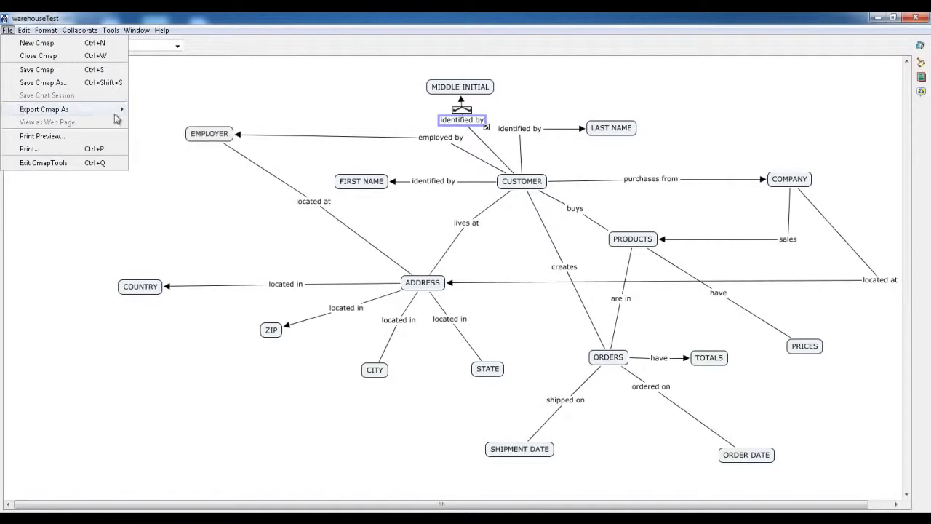
{"action": "mouse_move", "coordinate": [114, 115]}
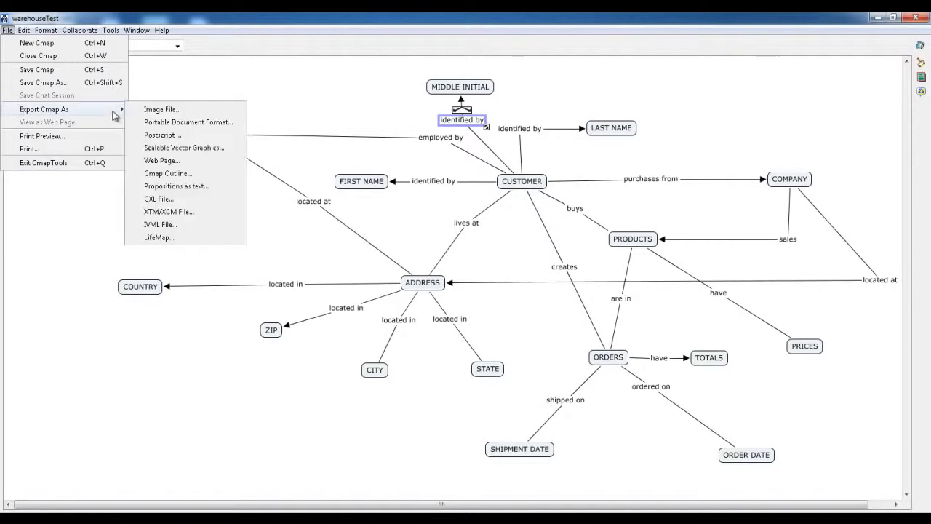
{"action": "left_click", "coordinate": [151, 199]}
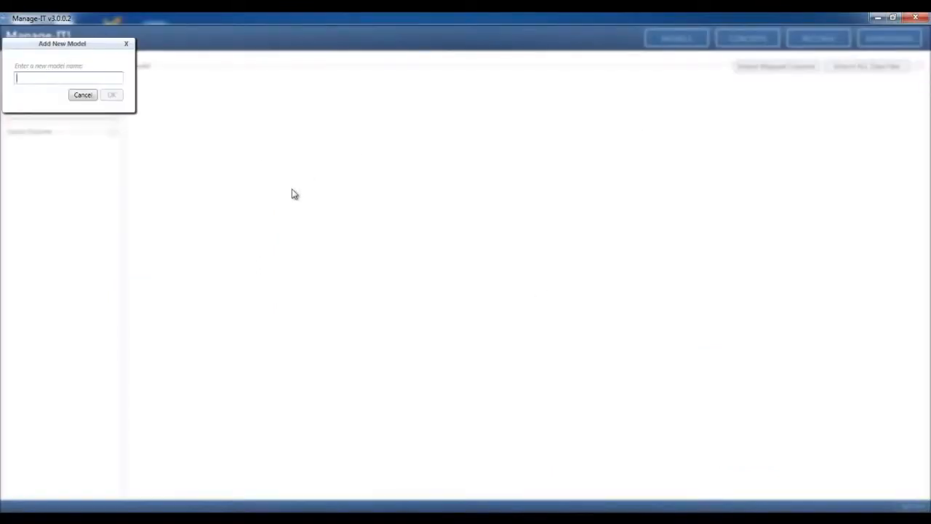
Finish entering the name NEW WAREHOUSE and confirm the new model
{"action": "type", "text": "EW WAREHOUSE"}
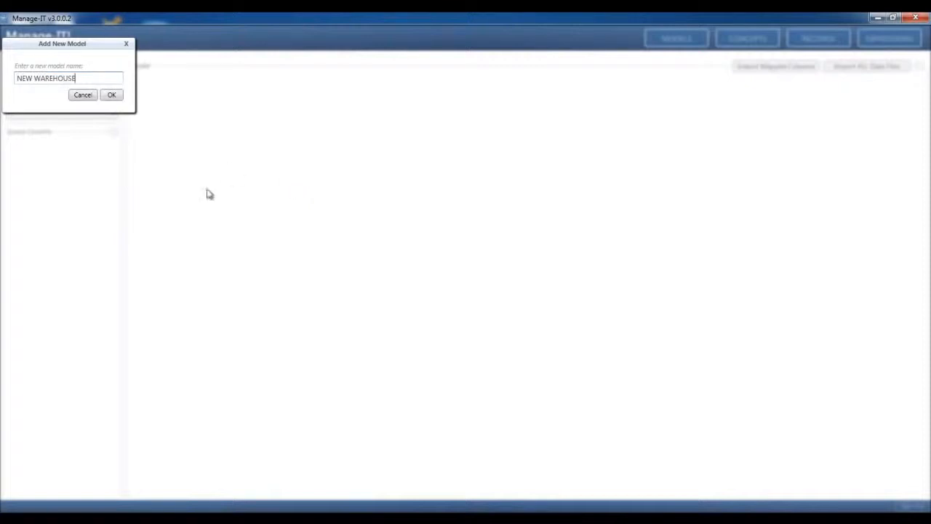
{"action": "left_click", "coordinate": [112, 98]}
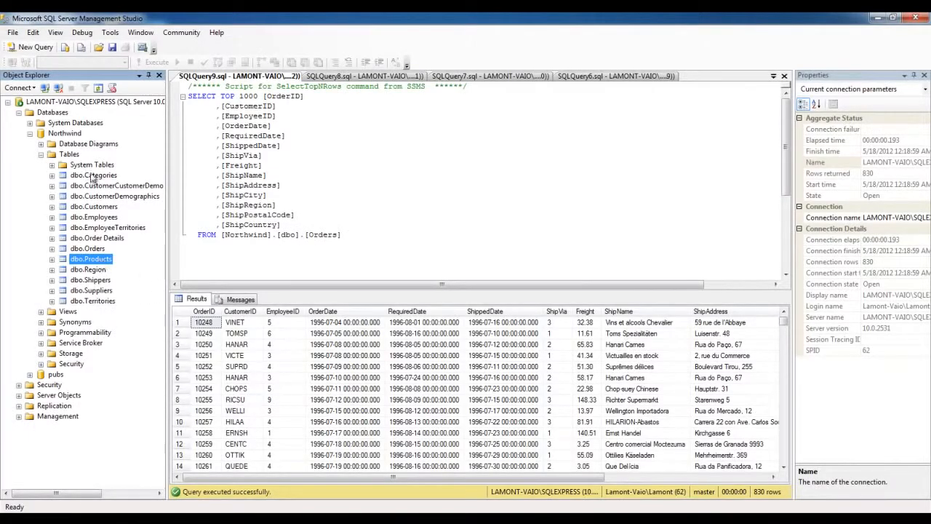
{"action": "left_click", "coordinate": [64, 134]}
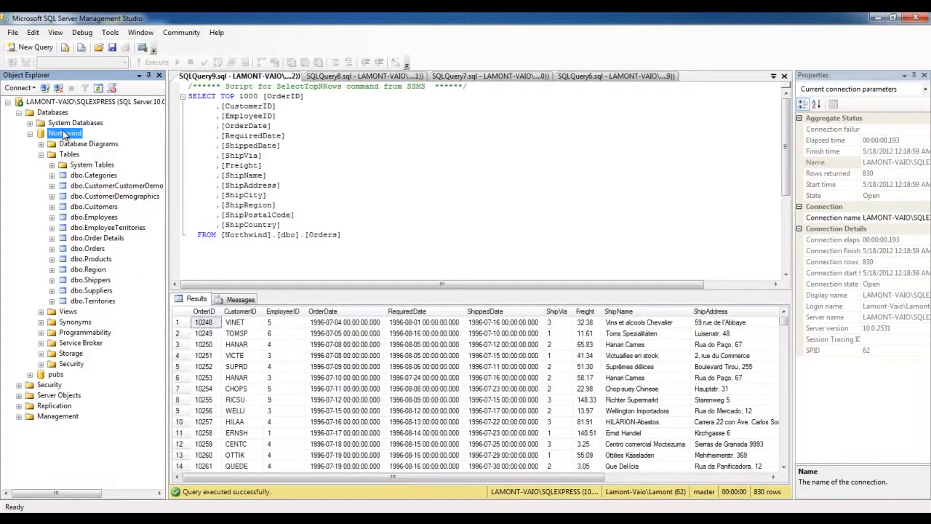
{"action": "left_click", "coordinate": [70, 207]}
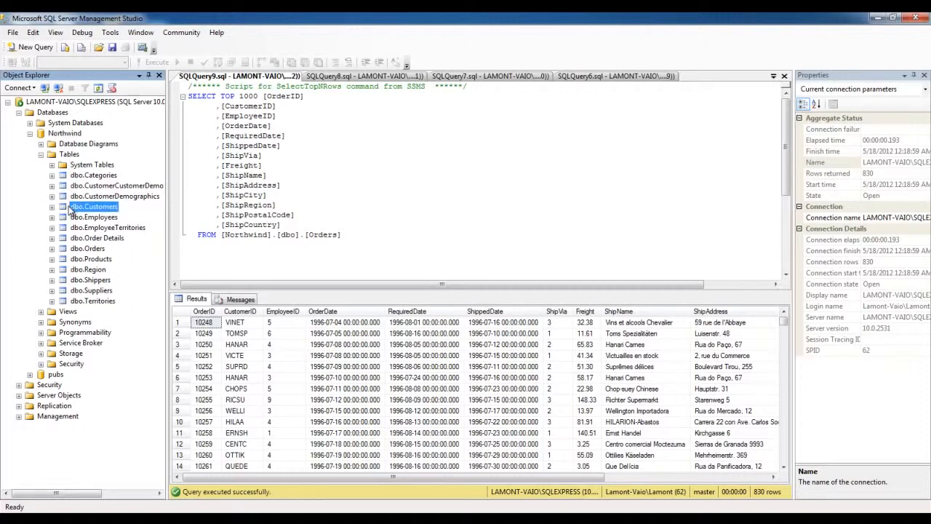
{"action": "left_click", "coordinate": [74, 218]}
{"action": "left_click", "coordinate": [75, 249]}
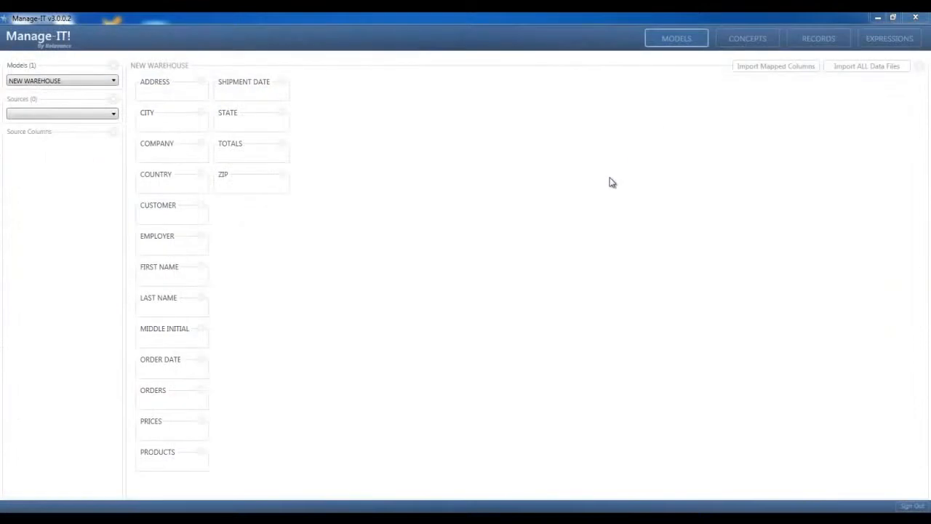
Add a Microsoft SQL Server data source connected to Northwind and import its tables
{"action": "left_click", "coordinate": [118, 112]}
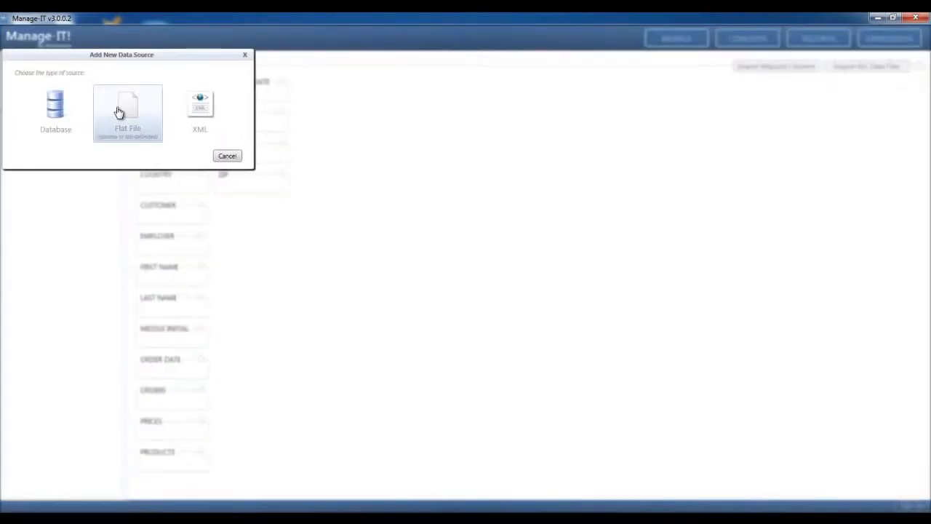
{"action": "left_click", "coordinate": [64, 115]}
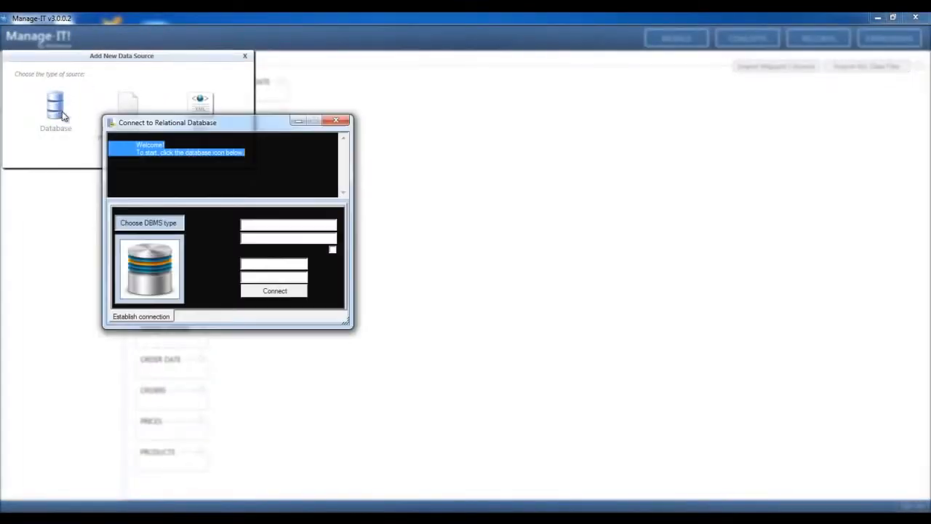
{"action": "left_click", "coordinate": [158, 259]}
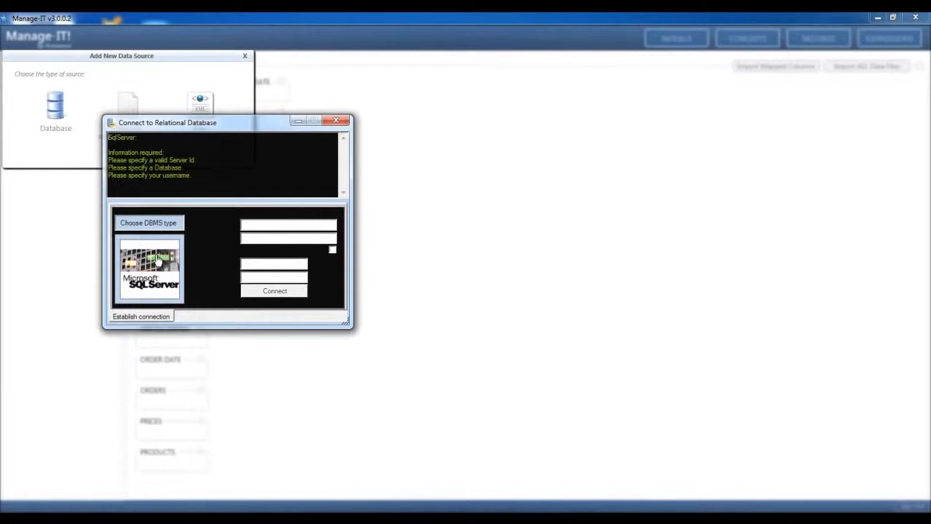
{"action": "left_click", "coordinate": [288, 291]}
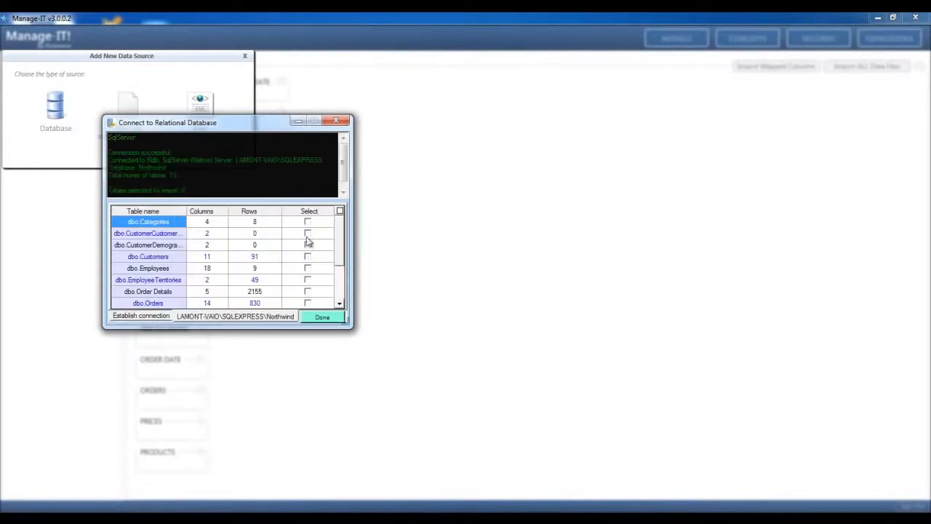
{"action": "left_click", "coordinate": [318, 316]}
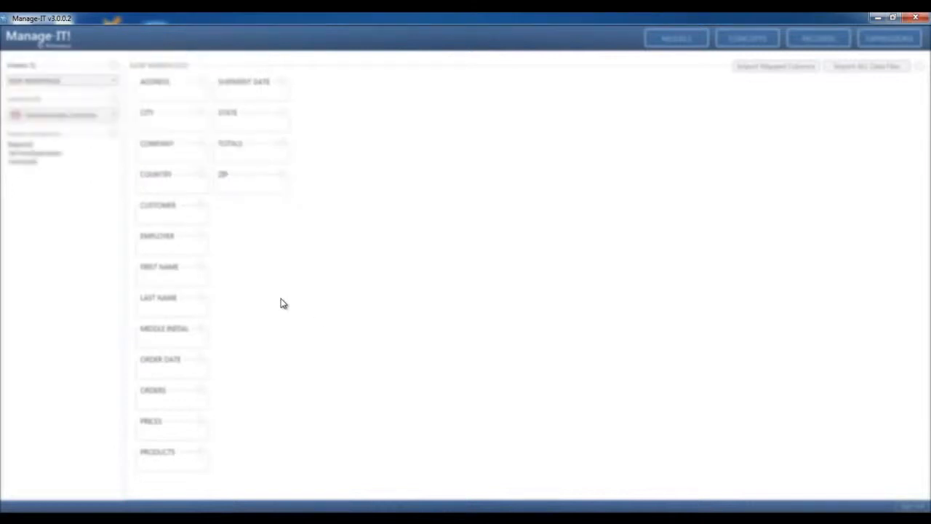
Select the Customers source table and map Address and City onto the ADDRESS and CITY concepts
{"action": "left_click", "coordinate": [113, 115]}
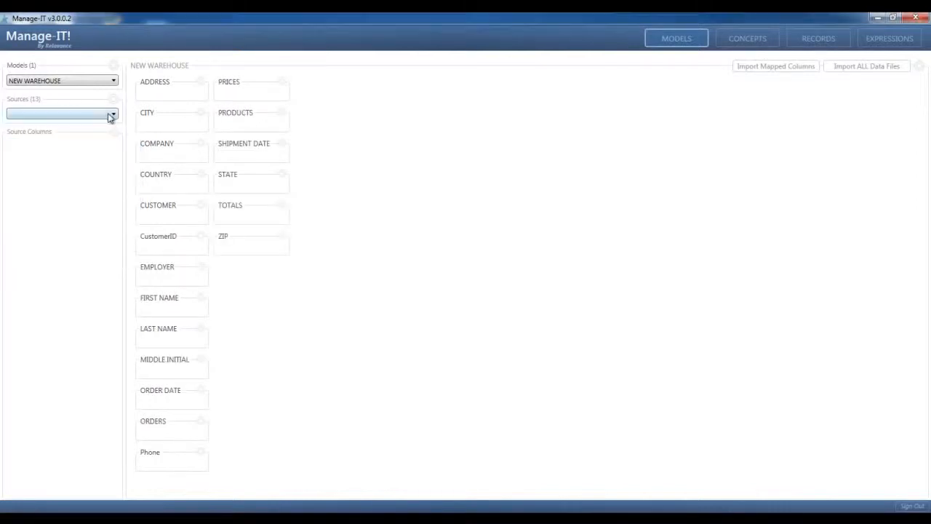
{"action": "left_click", "coordinate": [110, 117]}
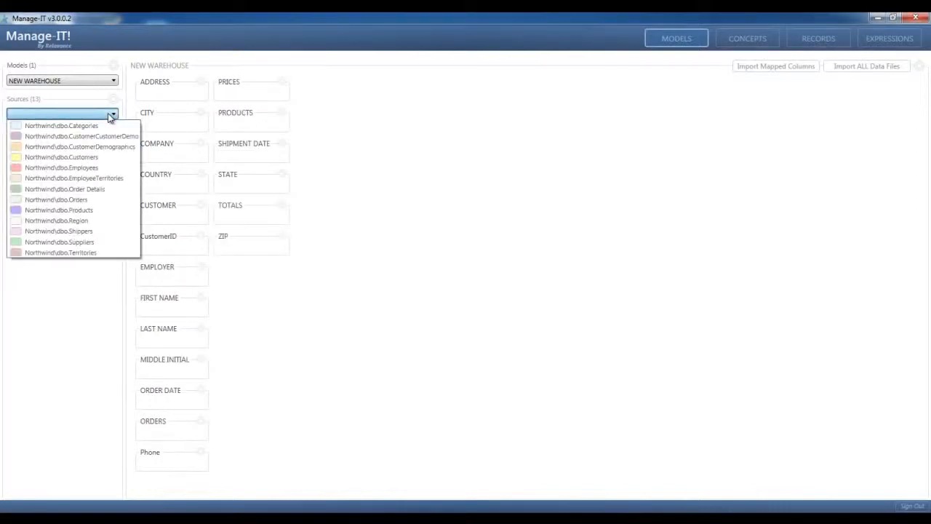
{"action": "left_click", "coordinate": [96, 158]}
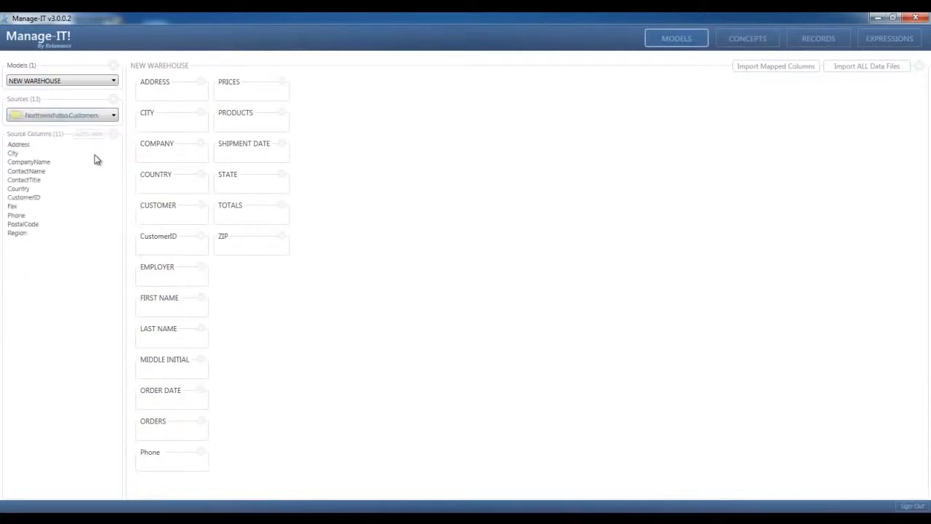
{"action": "left_click", "coordinate": [29, 146]}
{"action": "left_click_drag", "start_coordinate": [29, 146], "coordinate": [166, 90]}
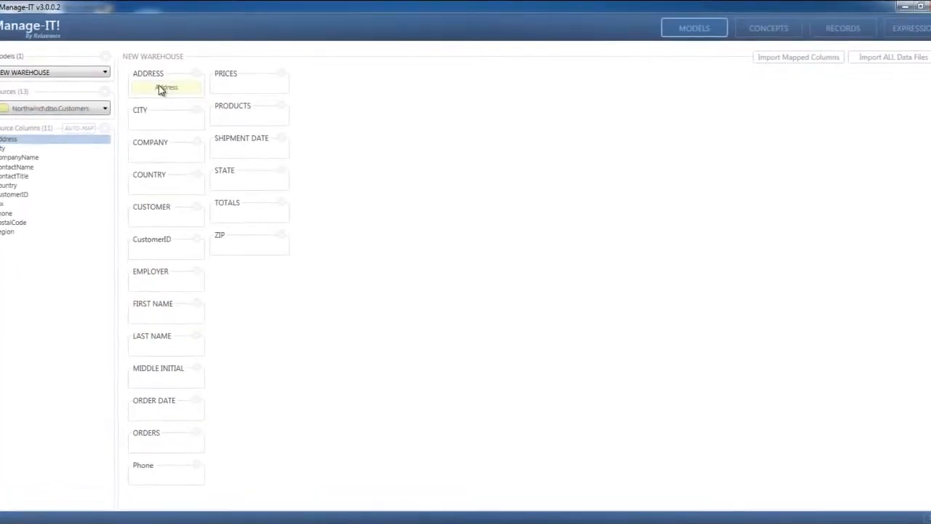
{"action": "left_click_drag", "start_coordinate": [5, 148], "coordinate": [155, 120]}
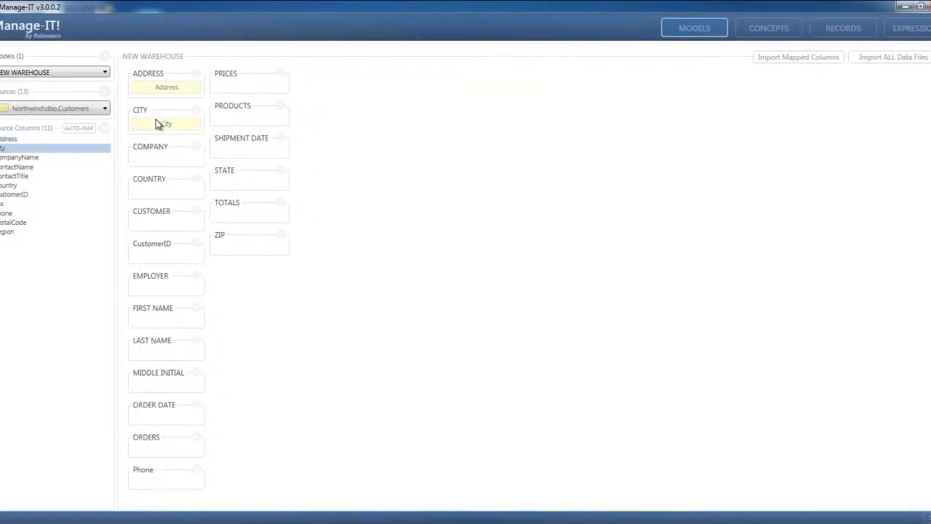
Auto-map matching Customers column names, then map PostalCode onto the ZIP concept
{"action": "left_click", "coordinate": [108, 131]}
{"action": "left_click", "coordinate": [108, 140]}
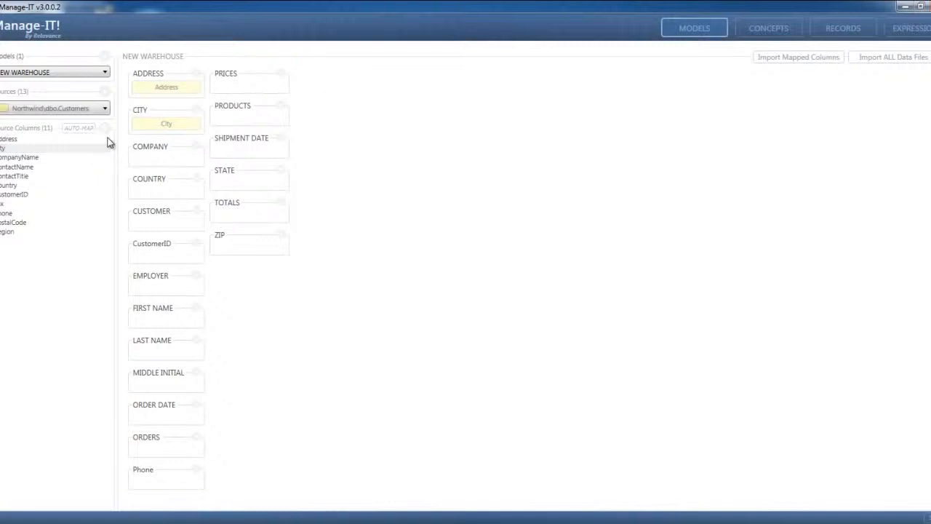
{"action": "left_click", "coordinate": [235, 228]}
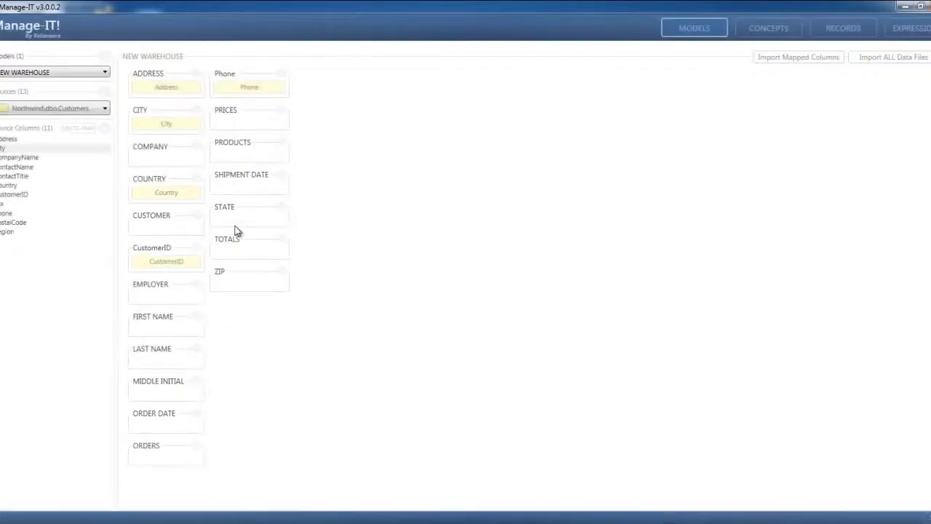
{"action": "left_click", "coordinate": [23, 222]}
{"action": "left_click_drag", "start_coordinate": [22, 220], "coordinate": [238, 281]}
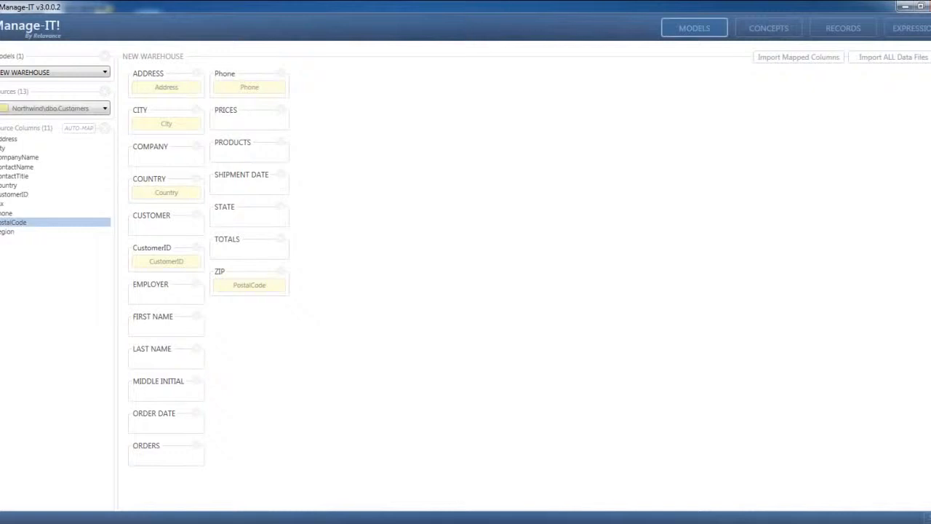
{"action": "right_click", "coordinate": [850, 66]}
Create a REGION concept and map the Customers Region column onto it
{"action": "left_click", "coordinate": [873, 69]}
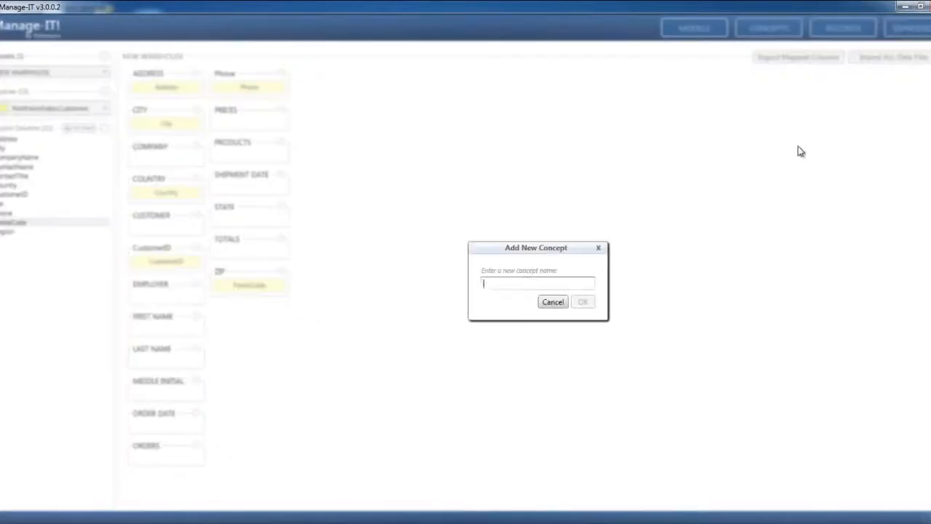
{"action": "type", "text": "REGION"}
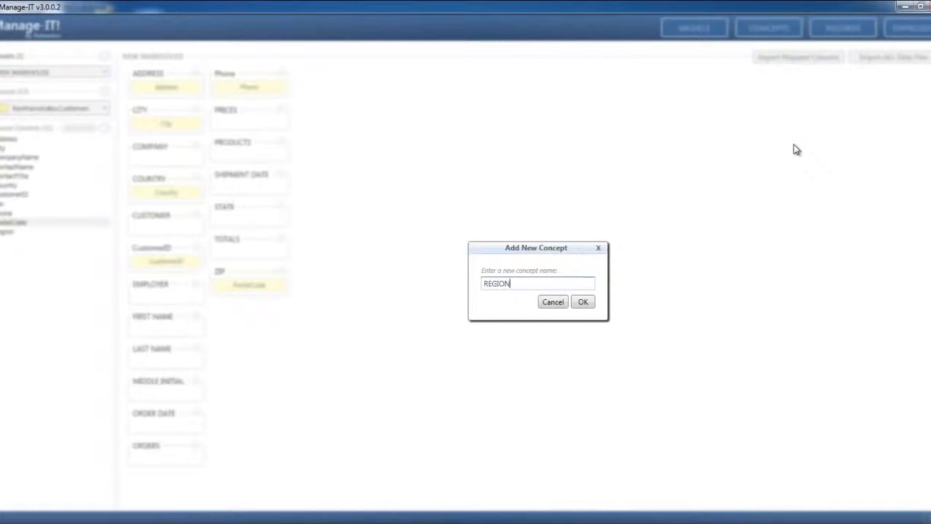
{"action": "left_click", "coordinate": [585, 303]}
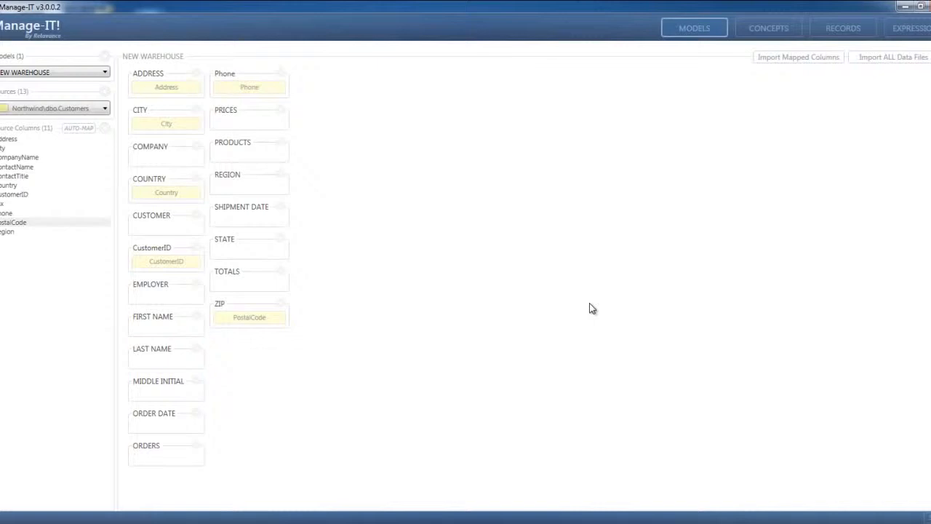
{"action": "left_click", "coordinate": [7, 233]}
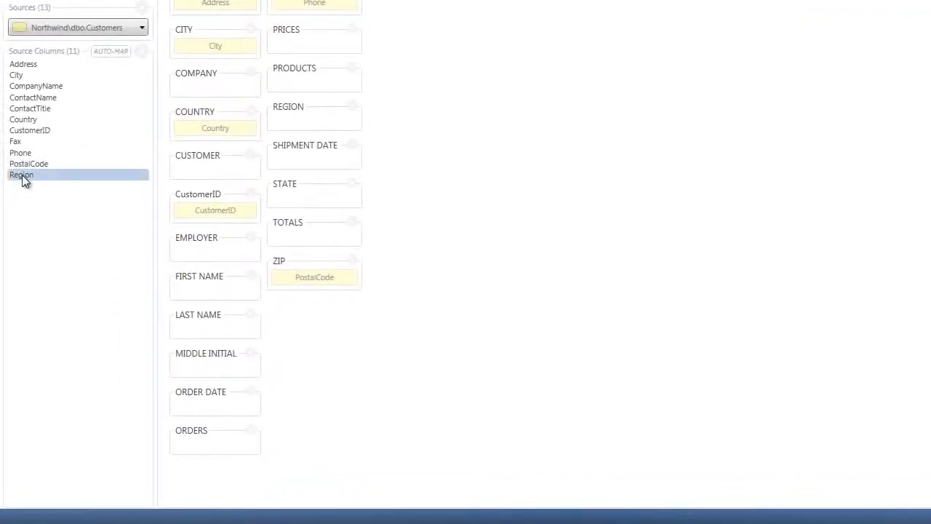
{"action": "left_click_drag", "start_coordinate": [23, 181], "coordinate": [291, 121]}
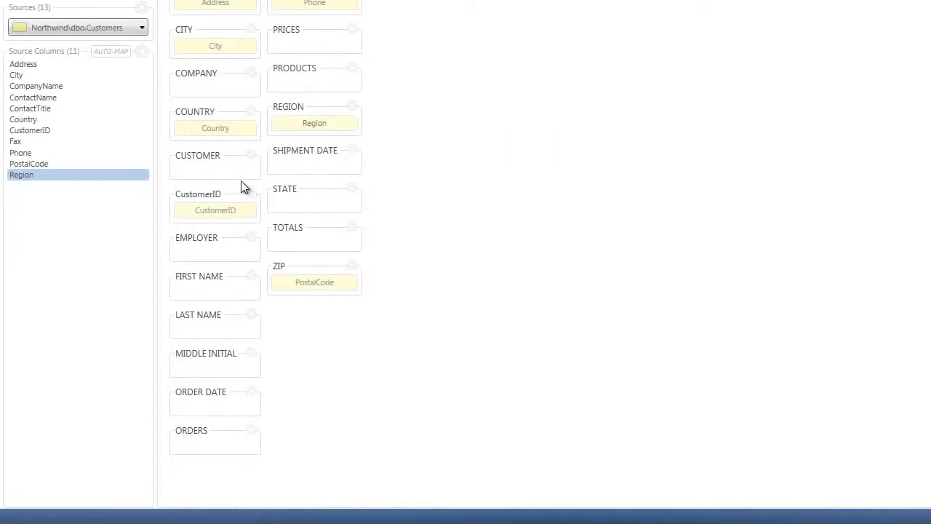
Drag Customers' CustomerID onto the canvas as a second CustomerID concept
{"action": "left_click", "coordinate": [40, 132]}
{"action": "left_click_drag", "start_coordinate": [40, 134], "coordinate": [433, 216]}
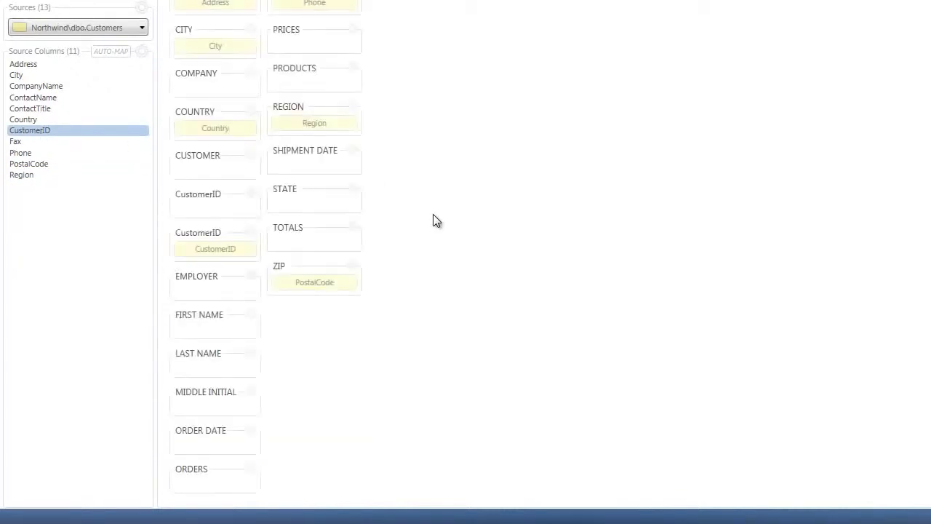
{"action": "left_click", "coordinate": [143, 50]}
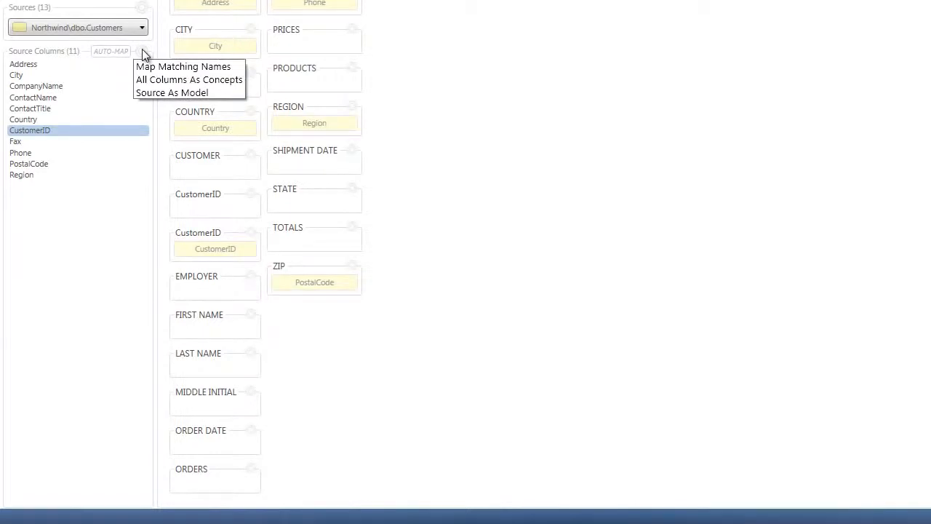
Run Map Matching Names on Northwind\dbo.Customers, filling ADDRESS, CITY and COUNTRY
{"action": "left_click", "coordinate": [141, 63]}
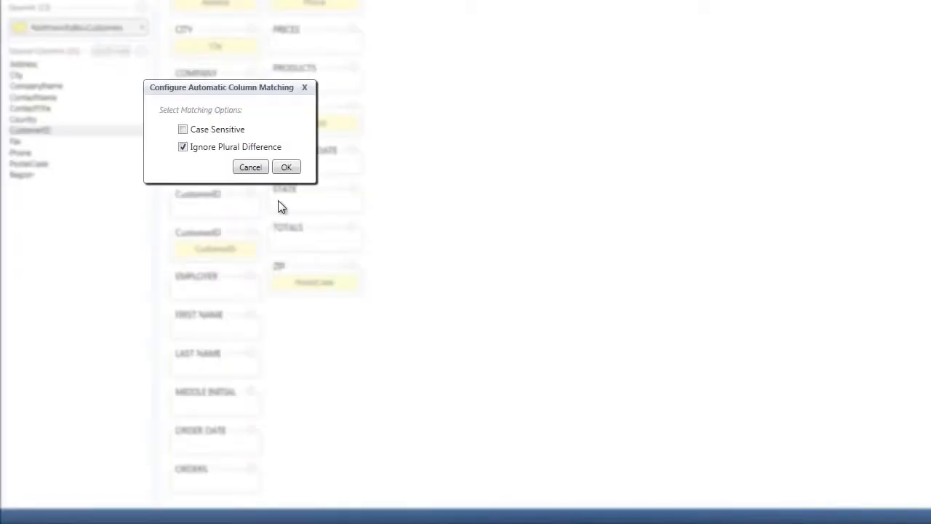
{"action": "left_click", "coordinate": [286, 169]}
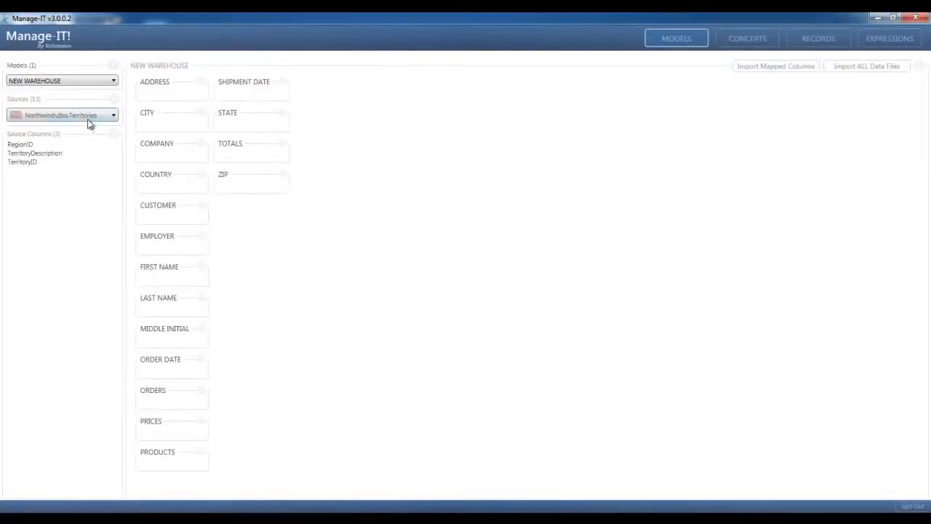
{"action": "left_click", "coordinate": [88, 118]}
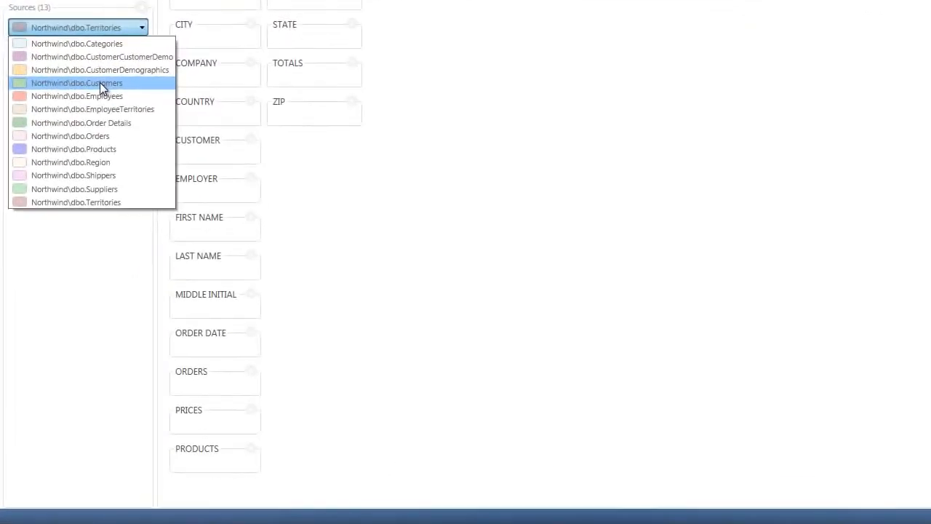
{"action": "left_click", "coordinate": [100, 82]}
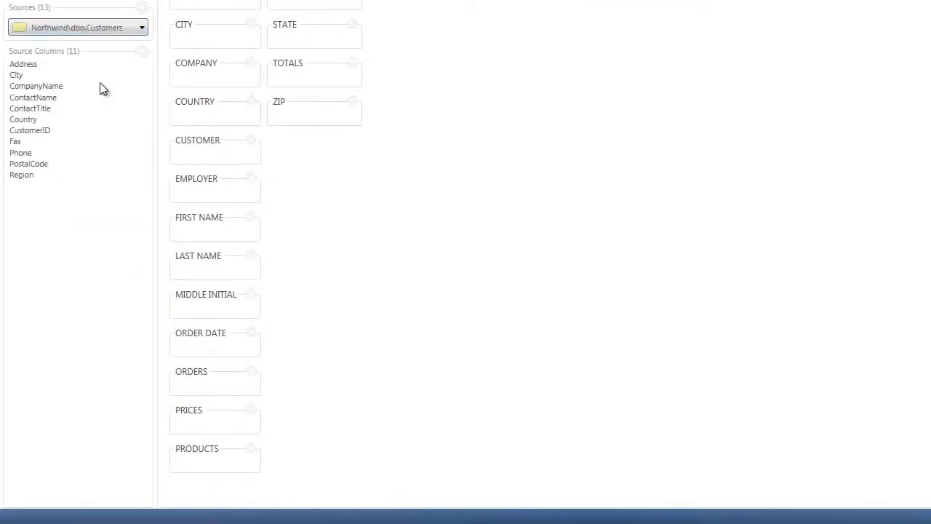
{"action": "left_click", "coordinate": [140, 52]}
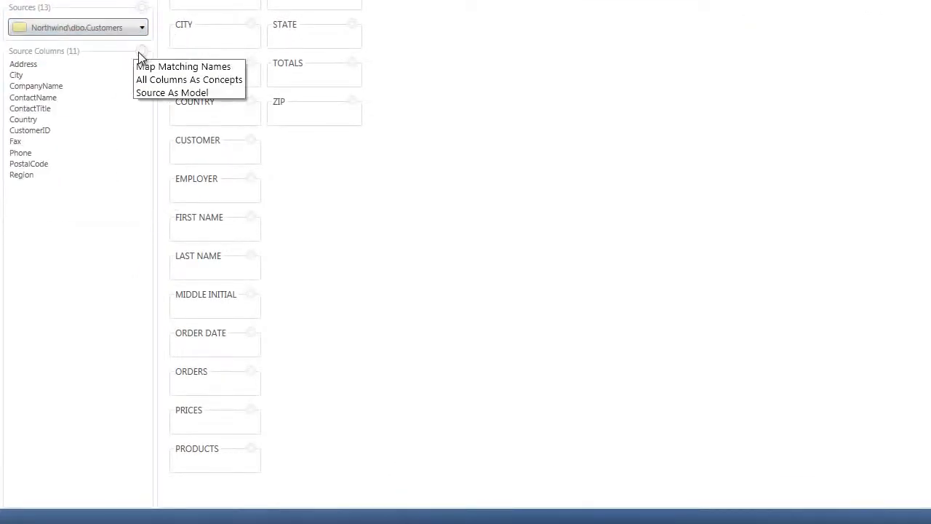
{"action": "left_click", "coordinate": [139, 67]}
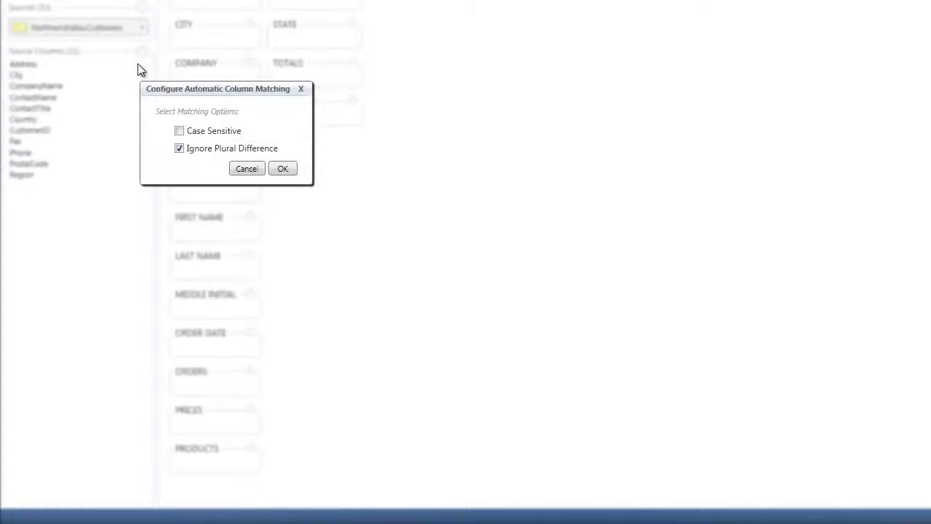
{"action": "left_click", "coordinate": [274, 176]}
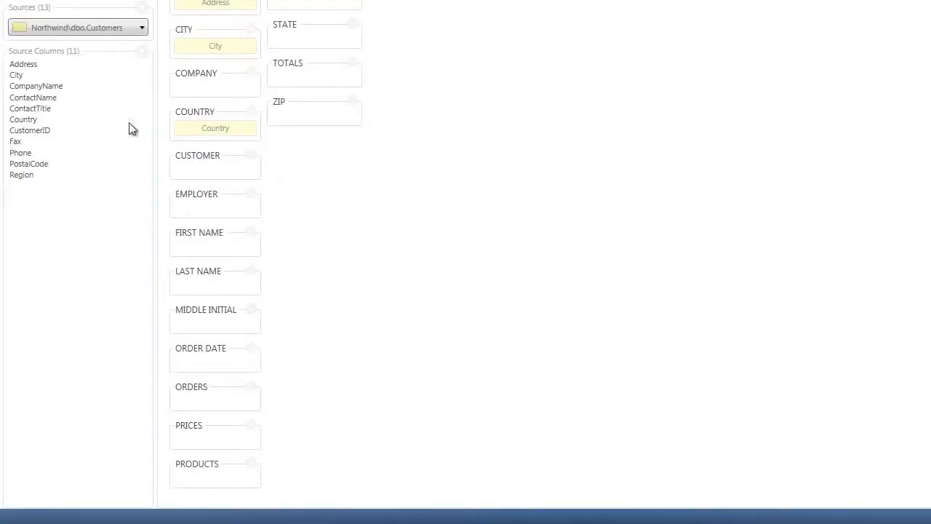
{"action": "left_click", "coordinate": [41, 65]}
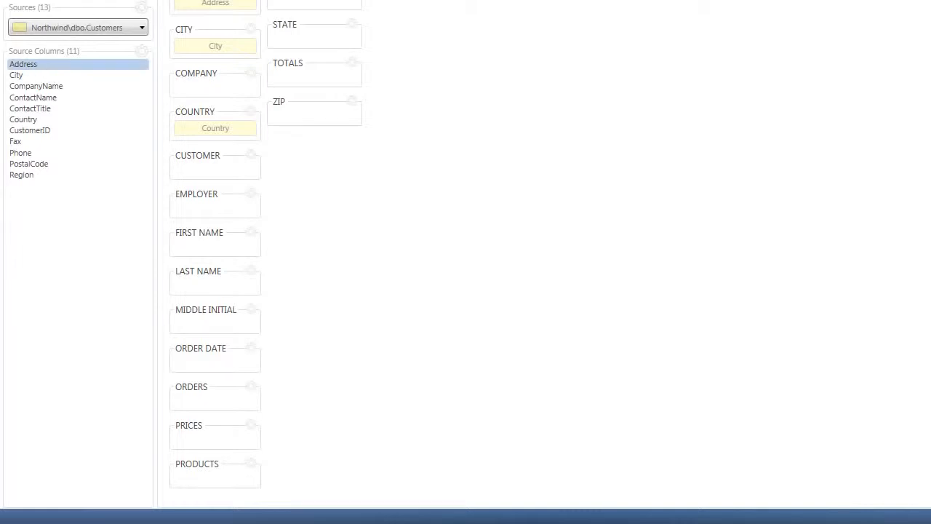
Map CompanyName onto COMPANY, drag Country, and add CustomerID as a new concept
{"action": "left_click", "coordinate": [36, 76]}
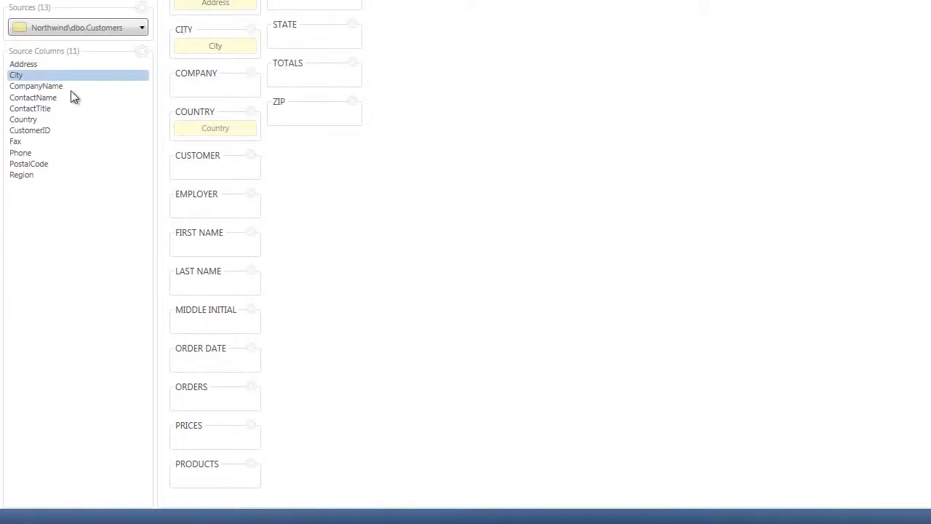
{"action": "left_click", "coordinate": [60, 87]}
{"action": "left_click_drag", "start_coordinate": [52, 85], "coordinate": [196, 93]}
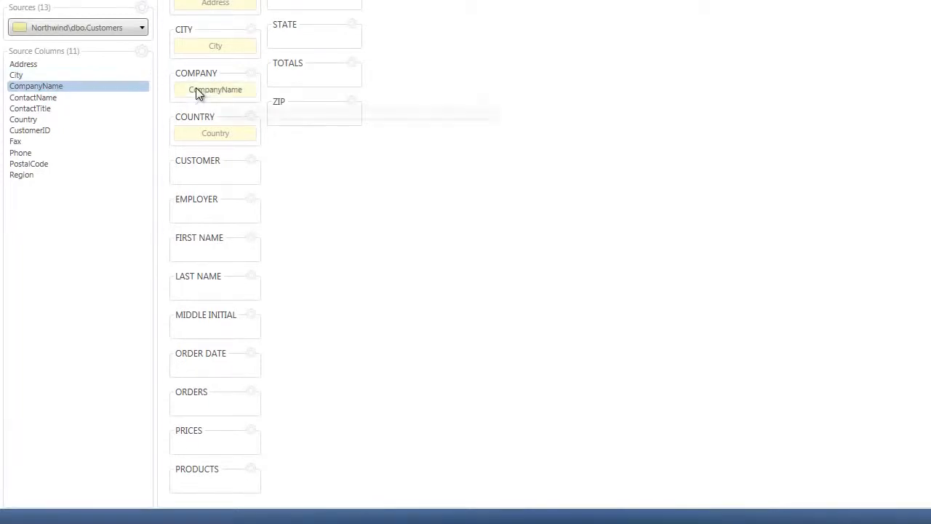
{"action": "left_click", "coordinate": [27, 121]}
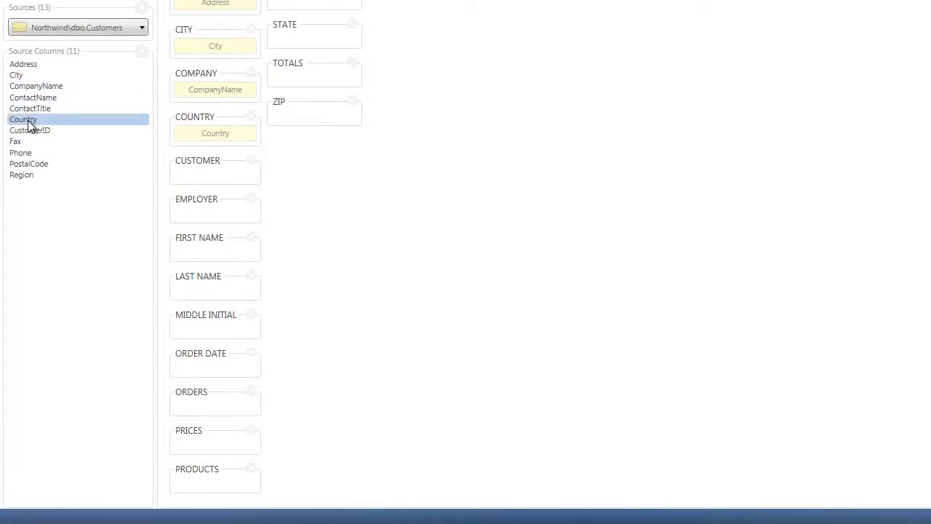
{"action": "left_click_drag", "start_coordinate": [27, 125], "coordinate": [101, 128]}
{"action": "left_click", "coordinate": [45, 131]}
{"action": "left_click_drag", "start_coordinate": [45, 130], "coordinate": [297, 209]}
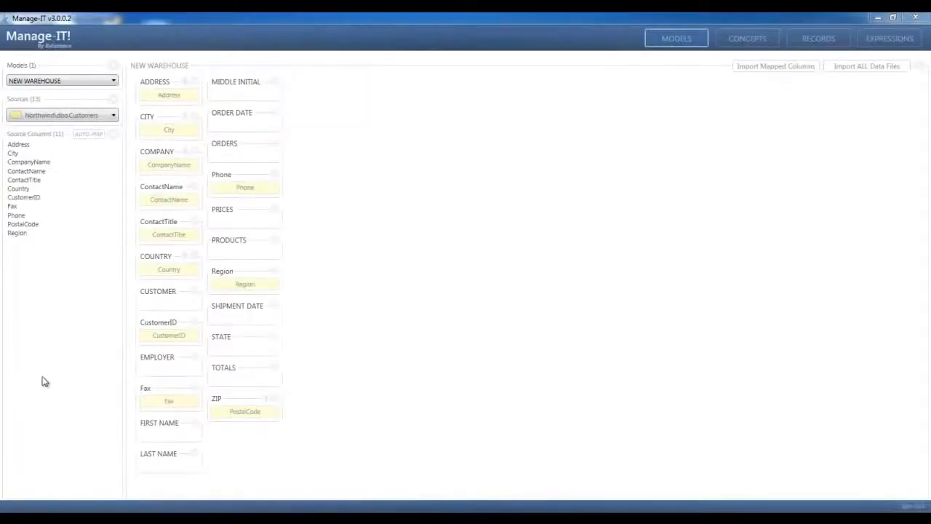
Switch the source to Northwind\dbo.Orders and add OrderID, OrderDate and Freight as concepts
{"action": "left_click", "coordinate": [78, 118]}
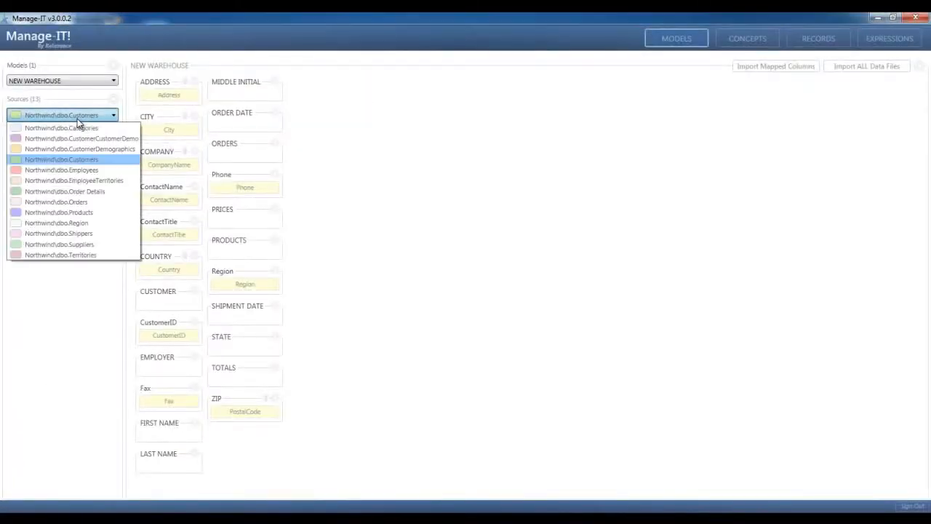
{"action": "left_click", "coordinate": [60, 204]}
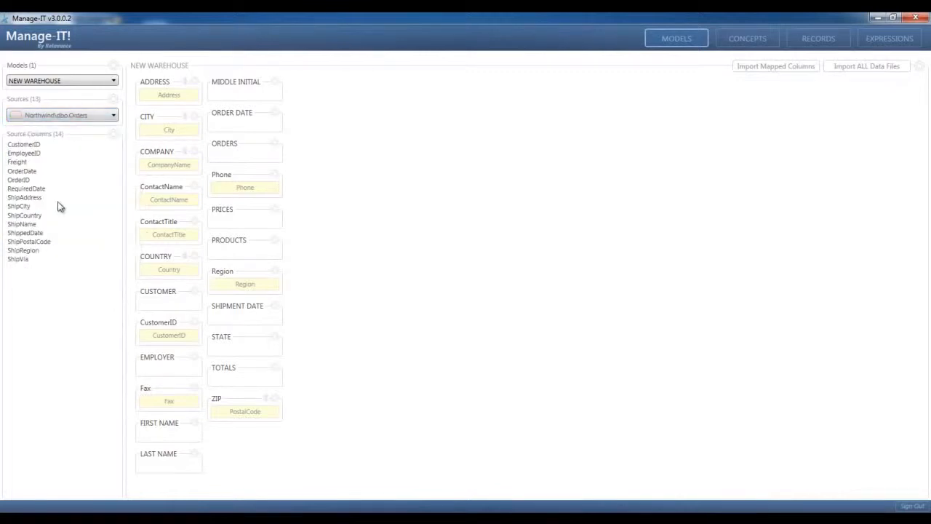
{"action": "left_click", "coordinate": [26, 181]}
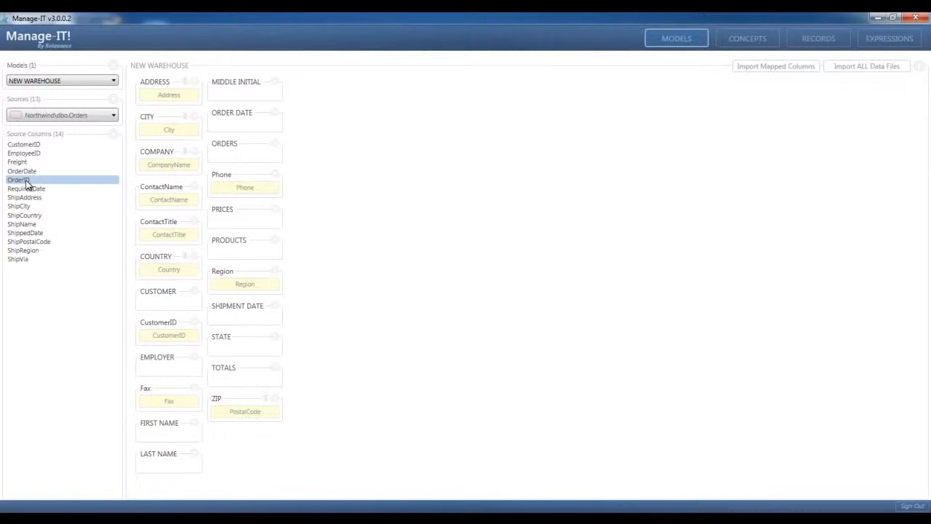
{"action": "left_click_drag", "start_coordinate": [27, 183], "coordinate": [320, 252]}
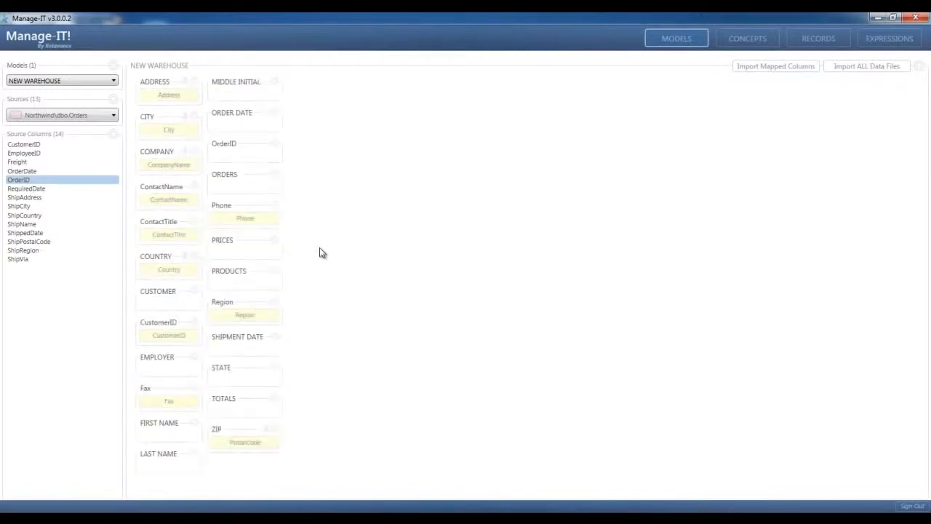
{"action": "left_click", "coordinate": [25, 172]}
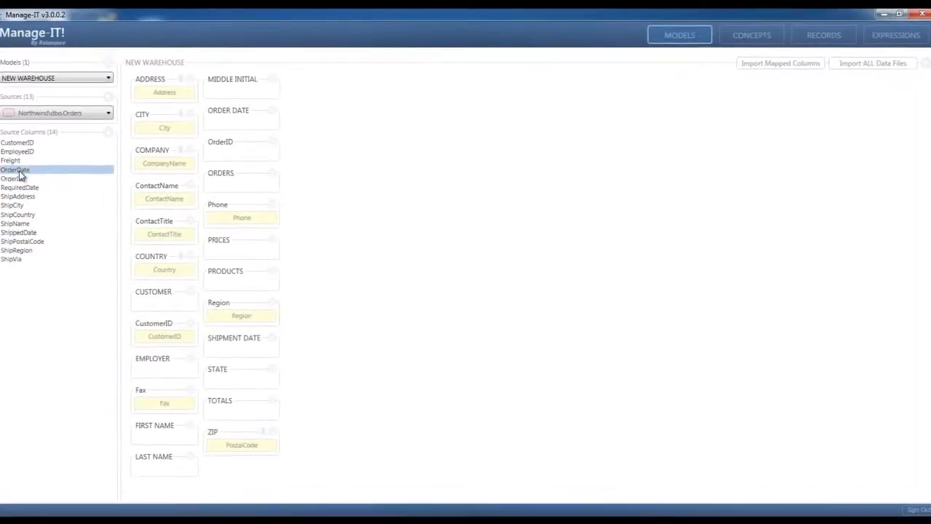
{"action": "left_click_drag", "start_coordinate": [26, 174], "coordinate": [126, 166]}
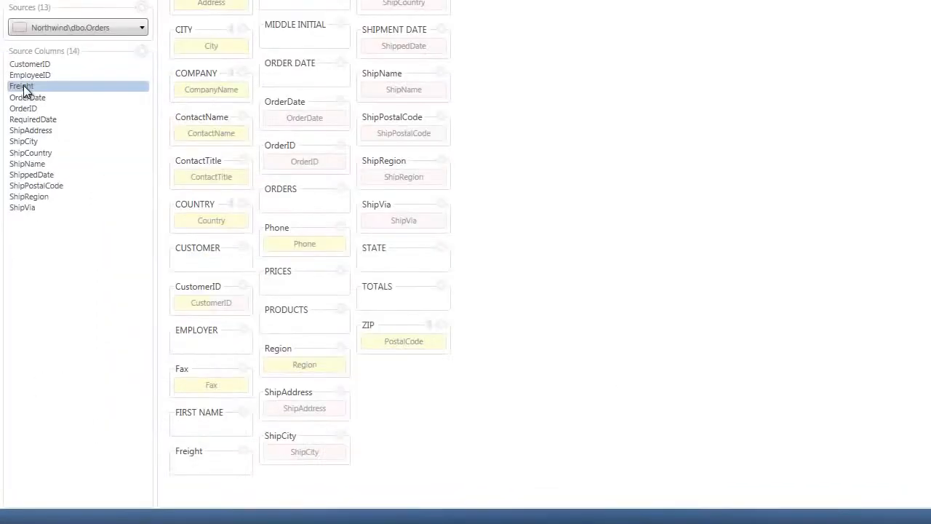
{"action": "left_click_drag", "start_coordinate": [23, 86], "coordinate": [214, 468]}
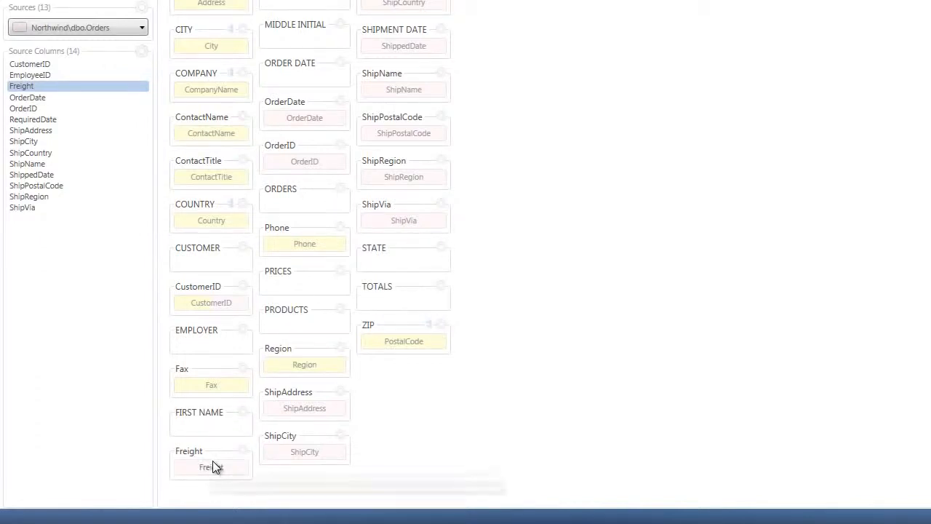
Turn on pull-points for all concept cards, import the mapped Northwind columns, and view the Concepts page
{"action": "left_click", "coordinate": [29, 65]}
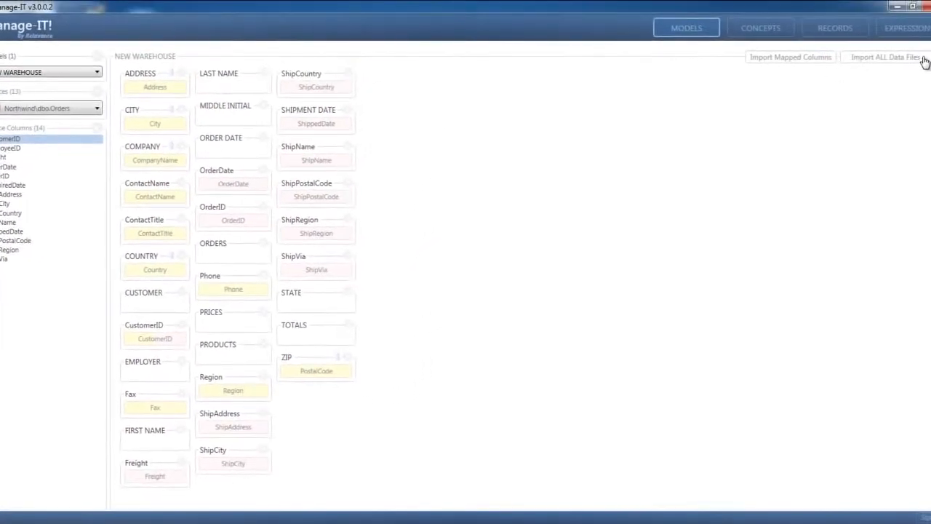
{"action": "left_click", "coordinate": [928, 61]}
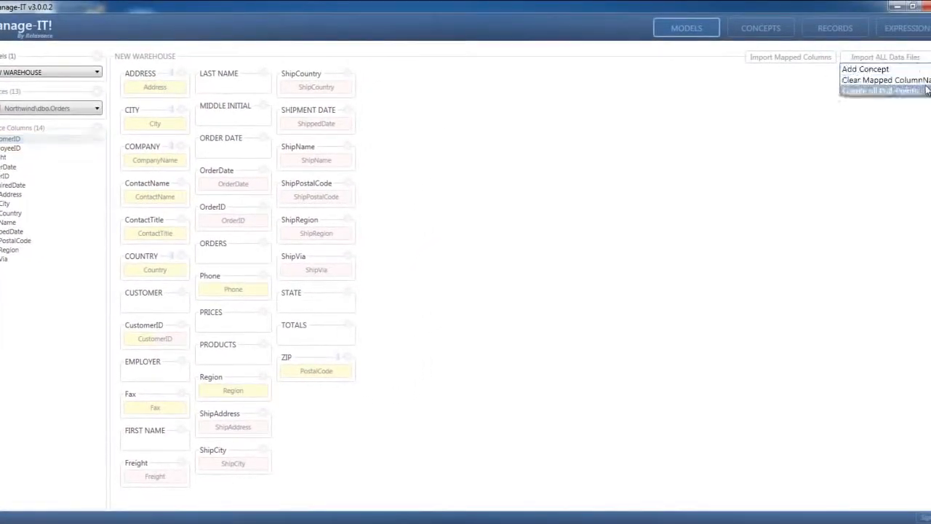
{"action": "left_click", "coordinate": [922, 88]}
{"action": "left_click", "coordinate": [928, 61]}
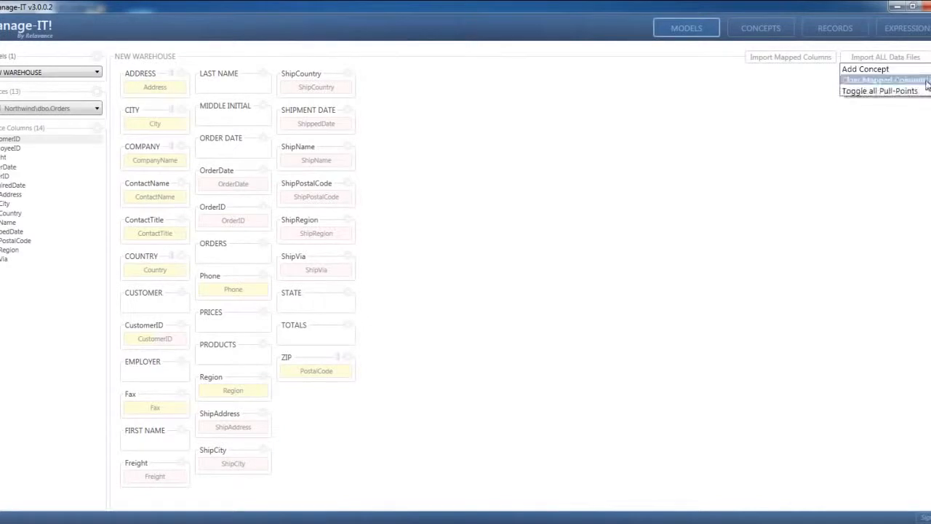
{"action": "left_click", "coordinate": [923, 88]}
{"action": "left_click", "coordinate": [798, 60]}
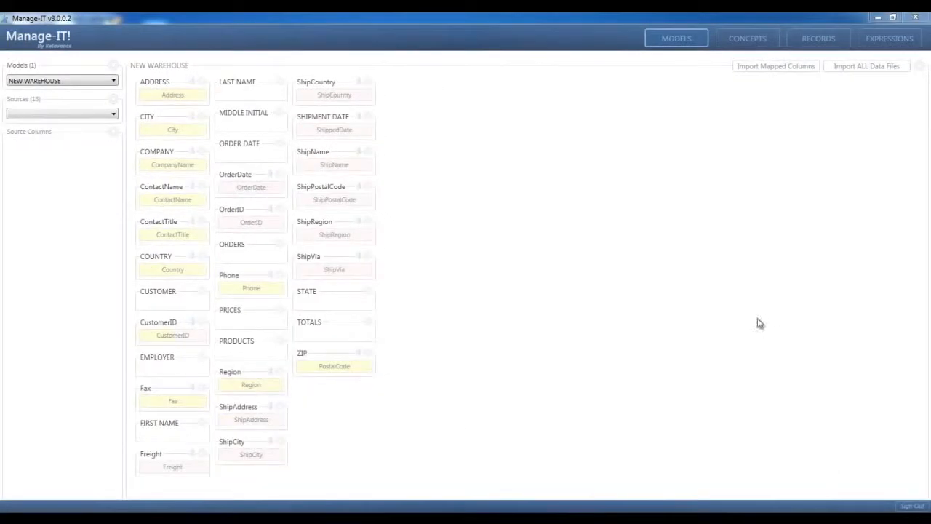
{"action": "left_click", "coordinate": [744, 48]}
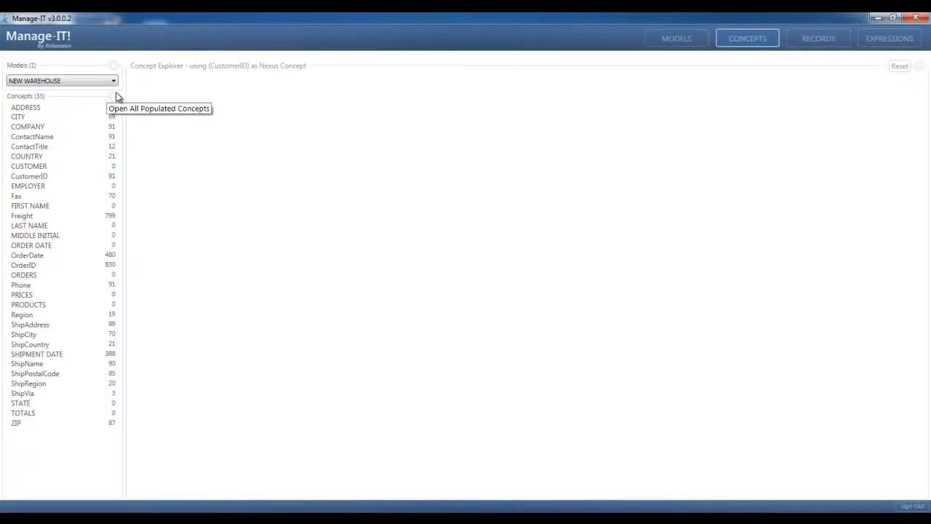
Open all populated concepts and set CustomerID as the nexus concept
{"action": "left_click", "coordinate": [117, 108]}
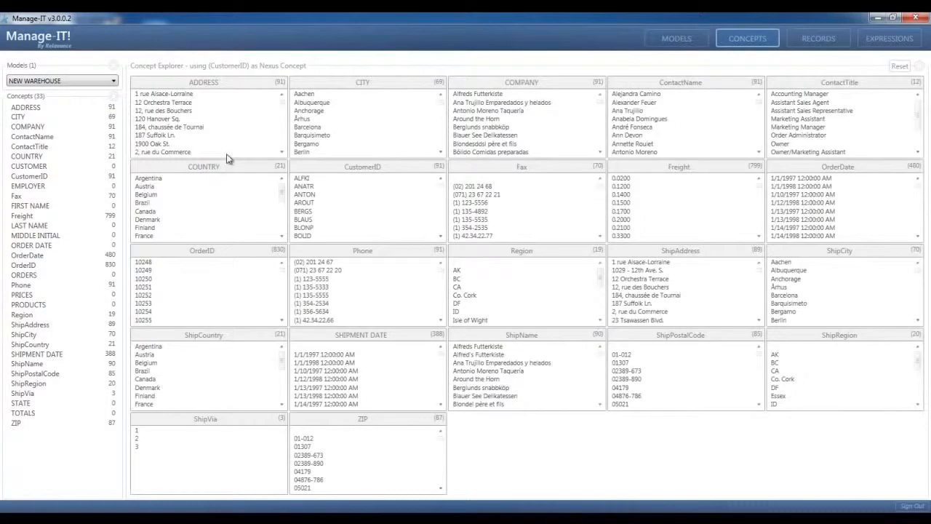
{"action": "left_click", "coordinate": [325, 170]}
{"action": "right_click", "coordinate": [326, 171]}
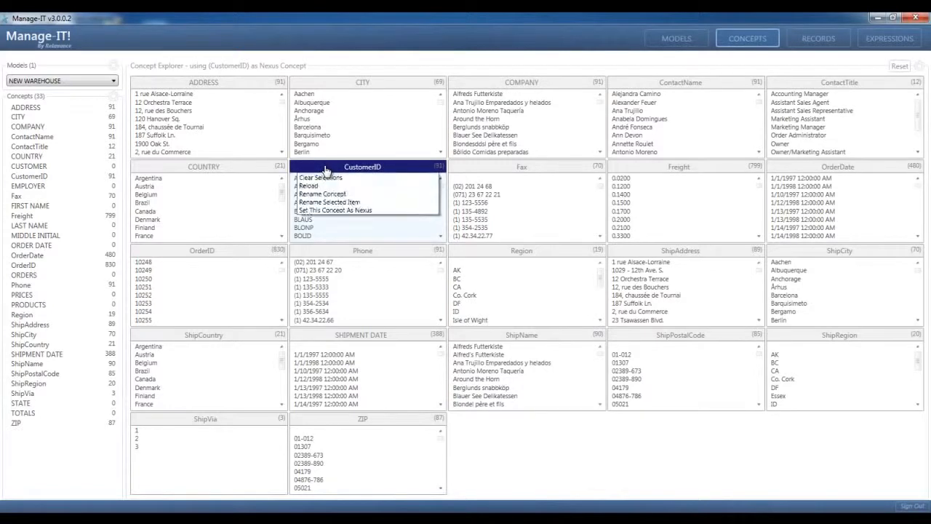
{"action": "left_click", "coordinate": [326, 212]}
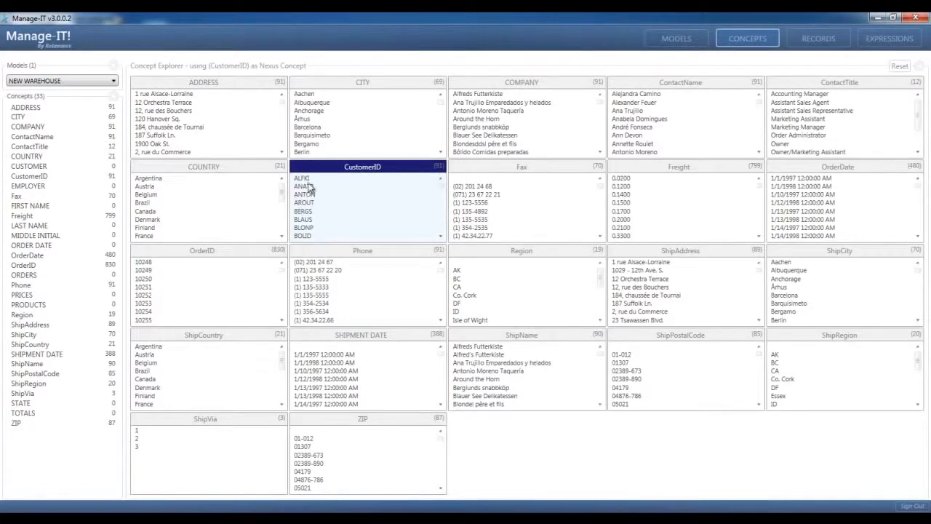
Filter the concepts by the first few customer IDs in turn, ending on Around the Horn
{"action": "left_click", "coordinate": [305, 179]}
{"action": "left_click", "coordinate": [305, 187]}
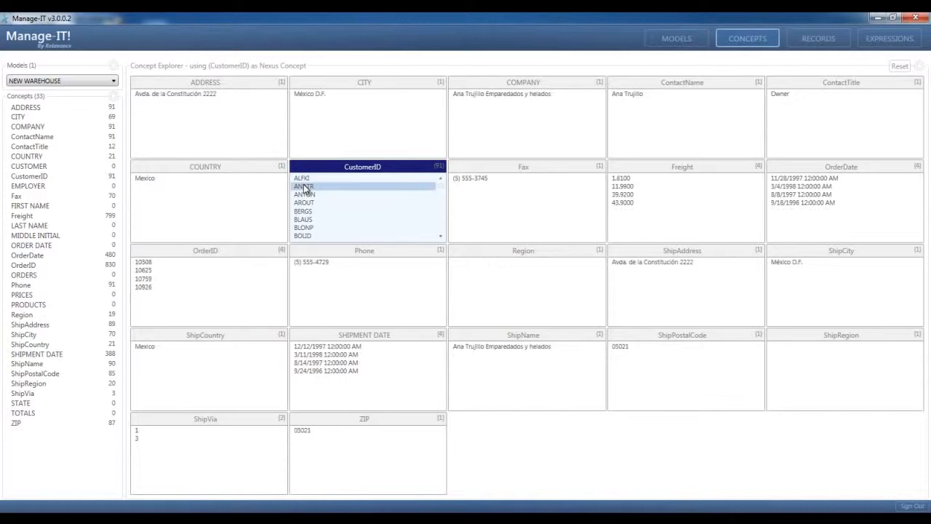
{"action": "left_click", "coordinate": [304, 195]}
{"action": "left_click", "coordinate": [304, 204]}
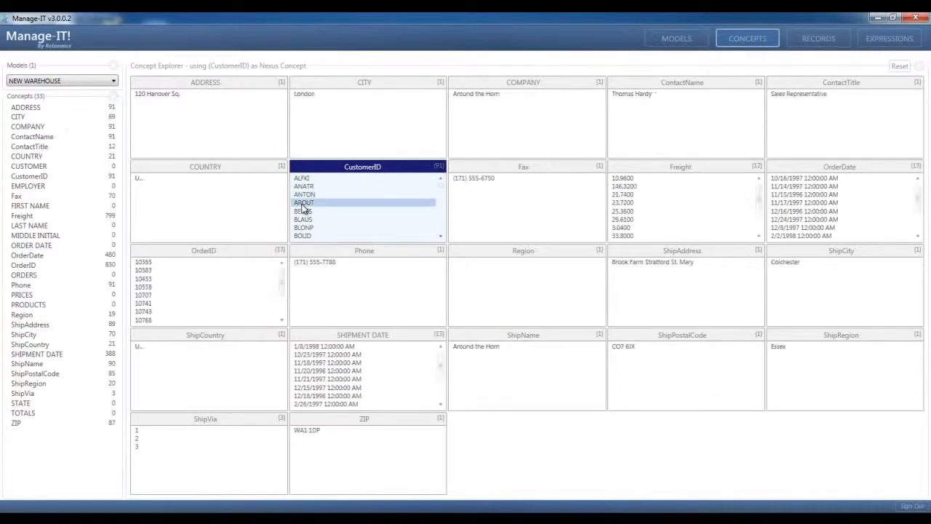